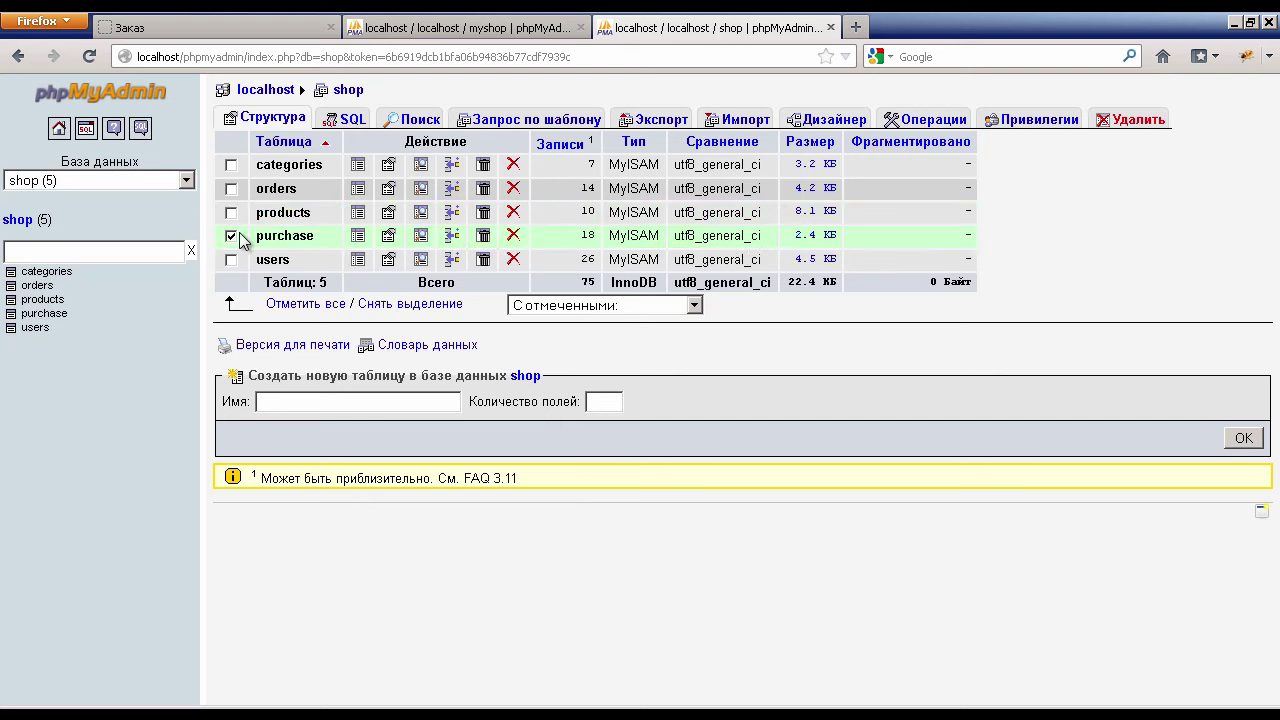
# Mark the orders and purchase tables in the shop database, and open the field structure of the orders table.
pyautogui.click(231, 236)
pyautogui.click(231, 189)
pyautogui.click(231, 236)
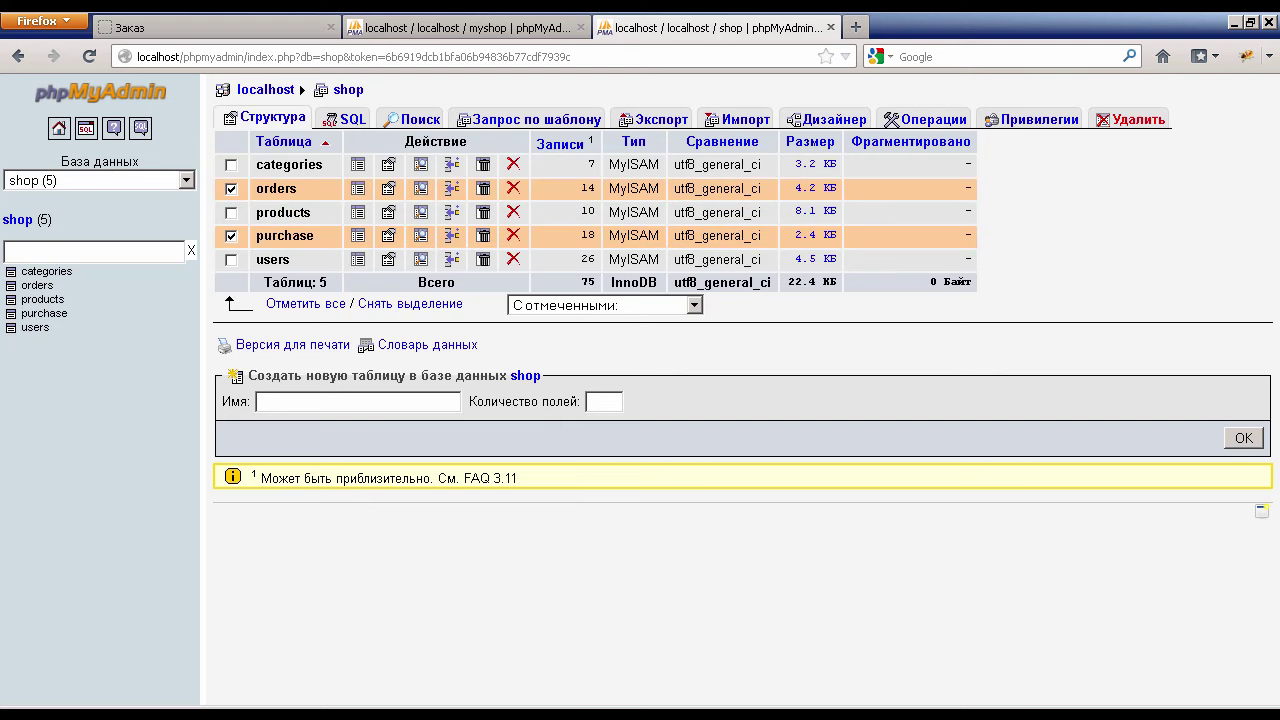
pyautogui.click(231, 189)
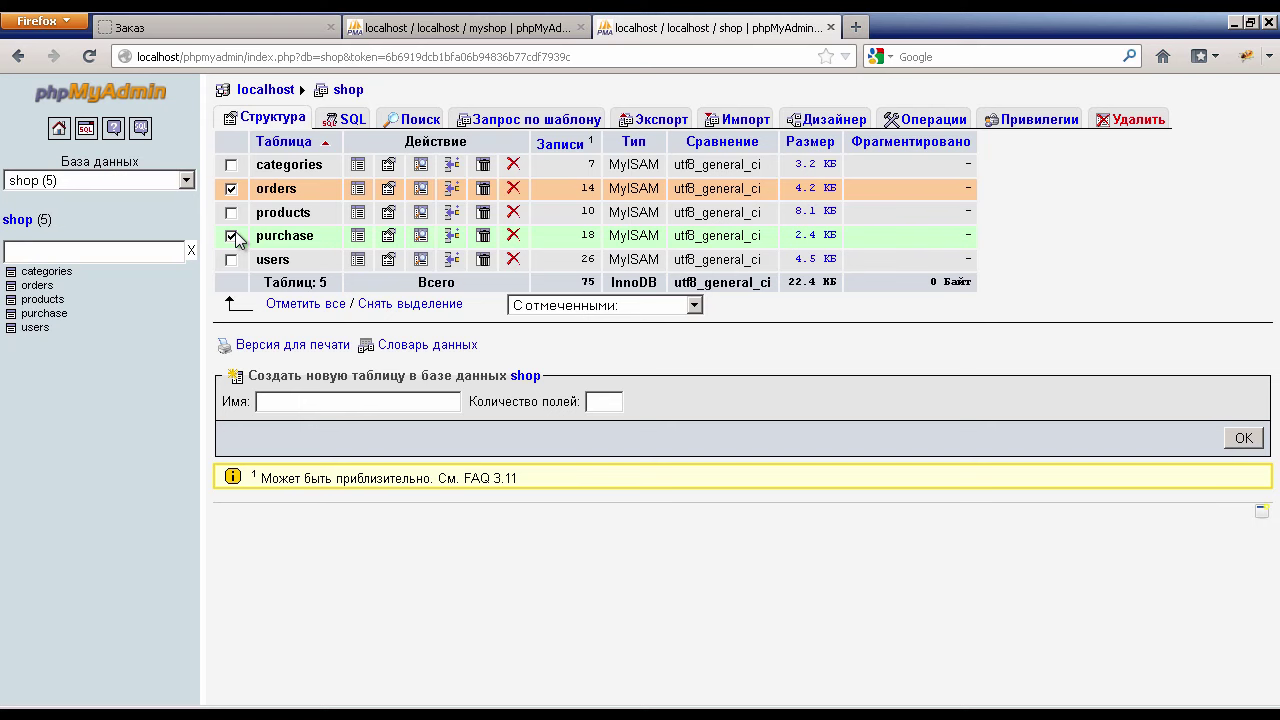
pyautogui.click(357, 188)
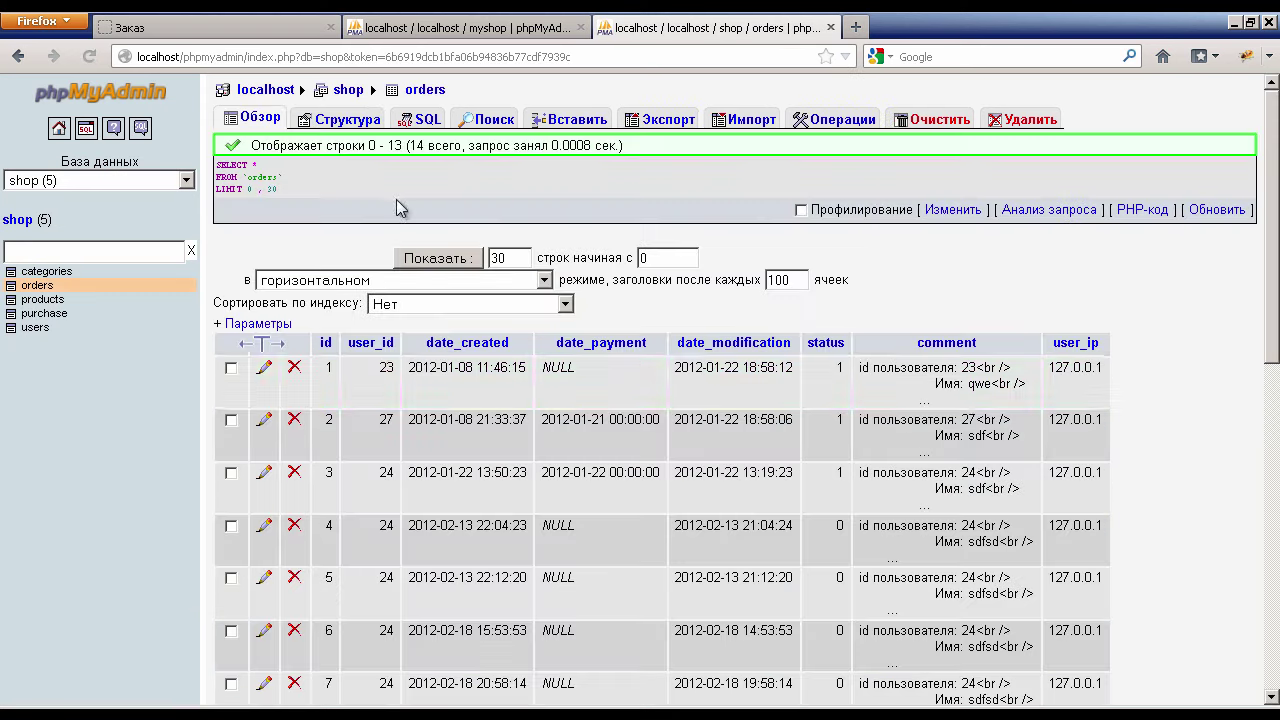
pyautogui.click(348, 118)
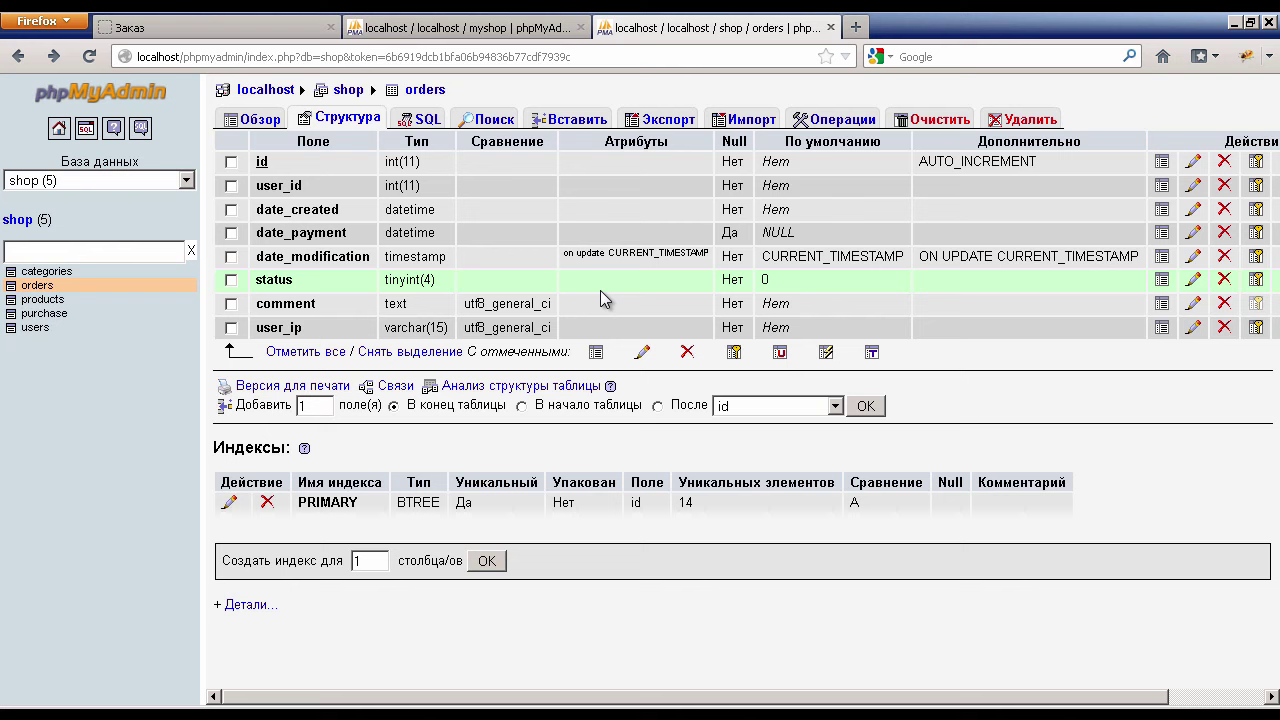
# Export the orders table as on-screen SQL with structure only, leaving out the data, the AUTO_INCREMENT value and saving to a file.
pyautogui.click(664, 124)
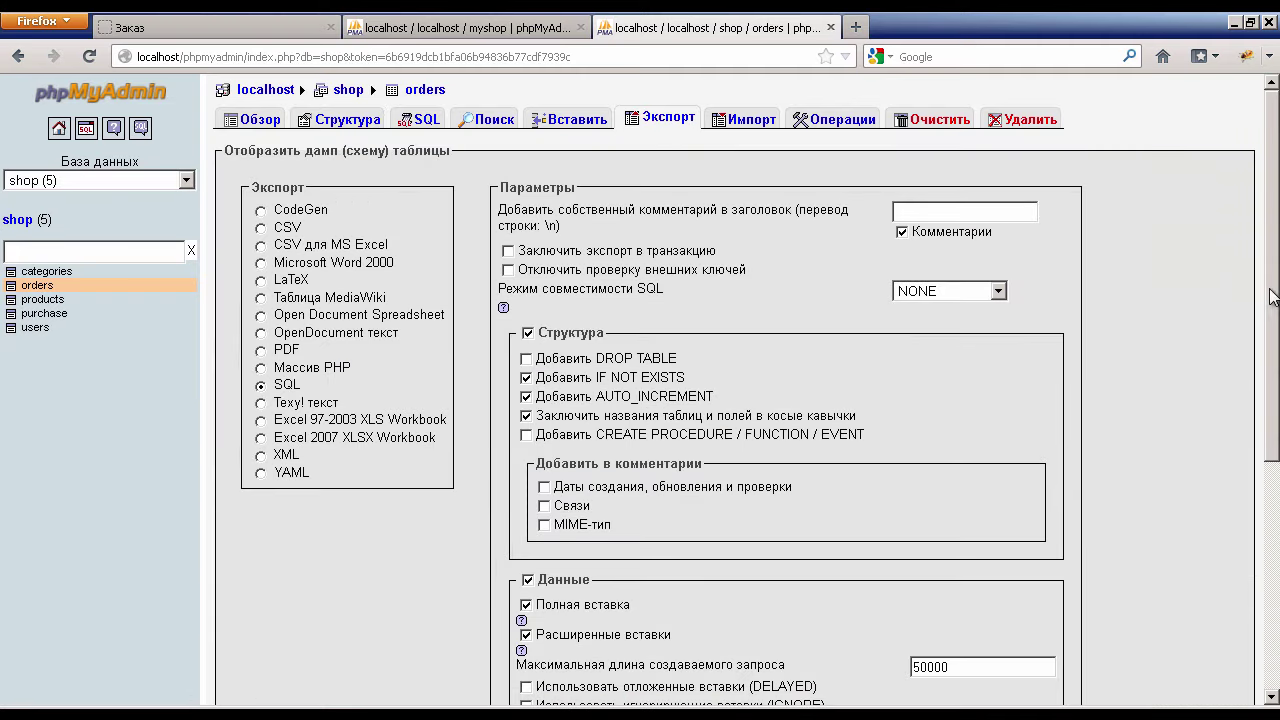
pyautogui.scroll(-2, 1276, 287)
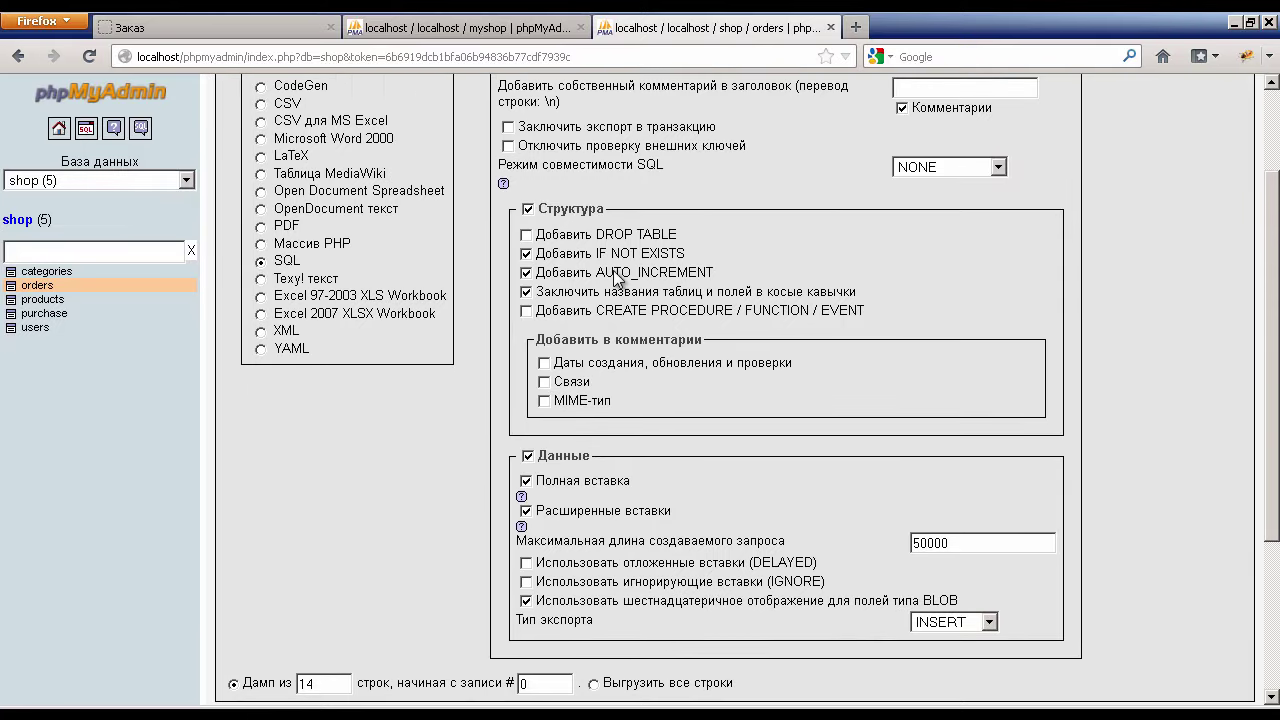
pyautogui.click(526, 273)
pyautogui.click(528, 457)
pyautogui.moveTo(1276, 358); pyautogui.dragTo(1272, 492)
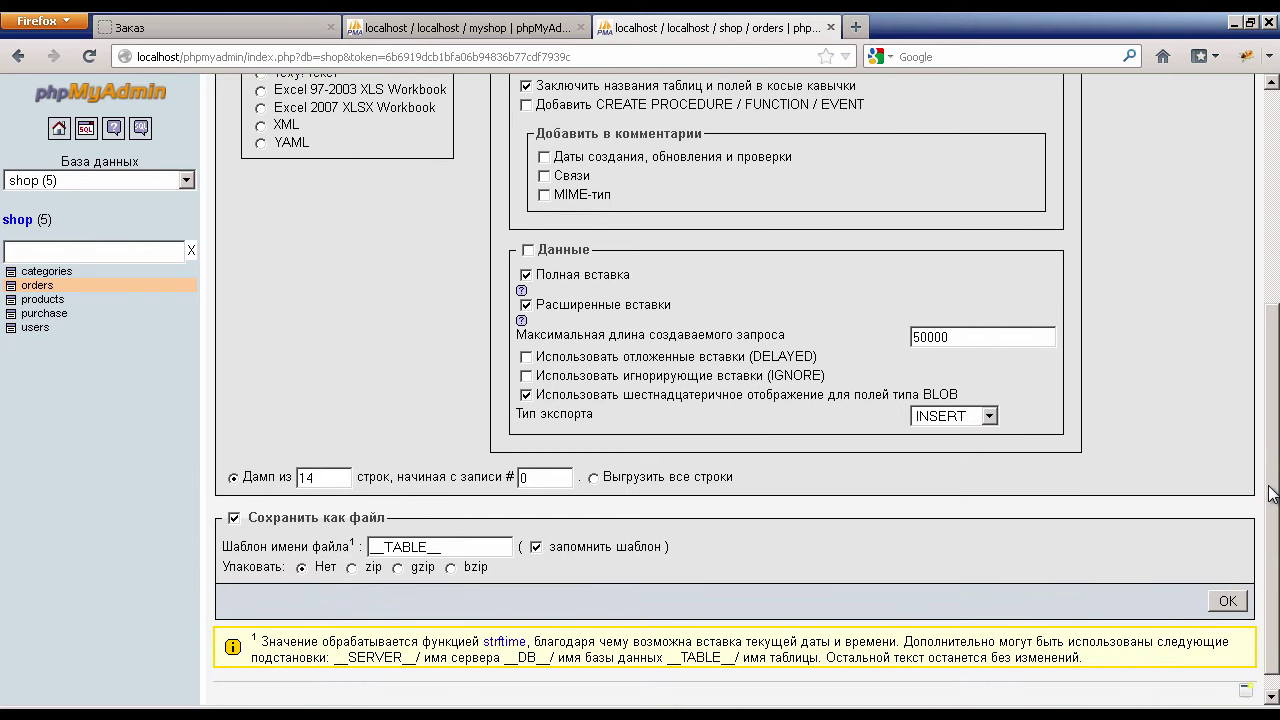
pyautogui.click(234, 519)
pyautogui.click(1228, 601)
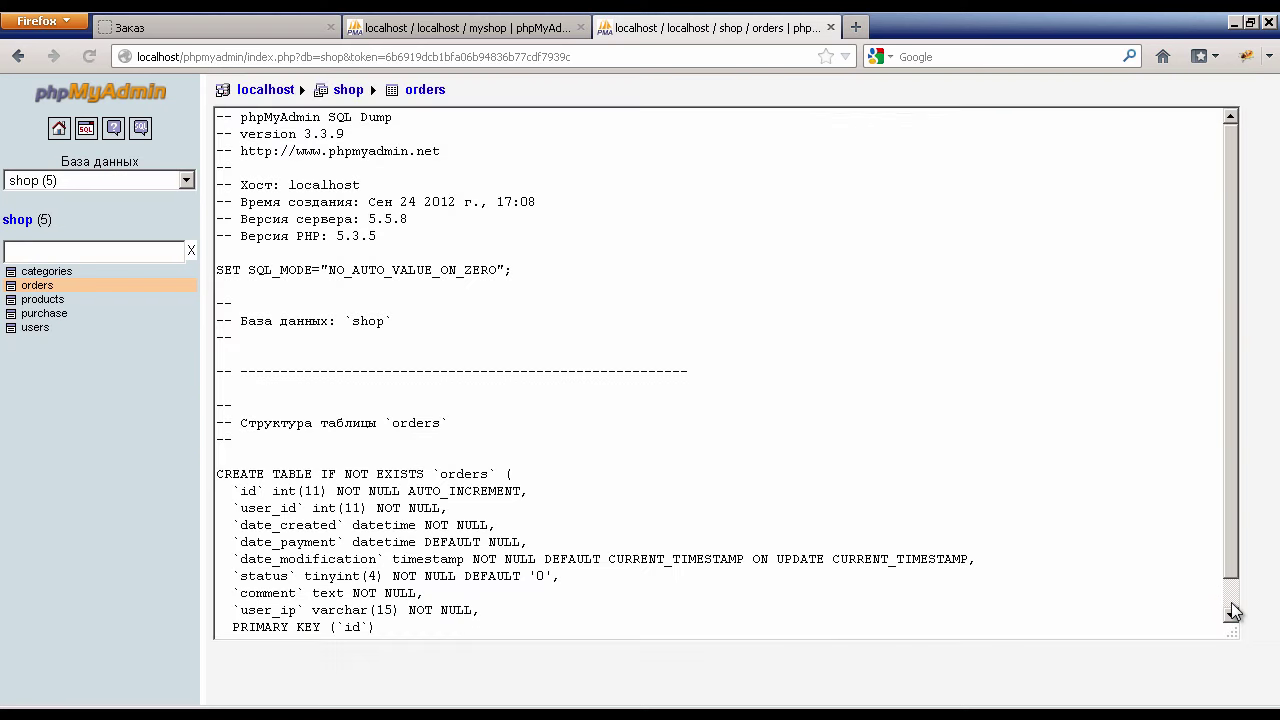
# Copy the orders structure comment and the complete CREATE TABLE statement from the SQL dump.
pyautogui.click(715, 498)
pyautogui.scroll(-1, 715, 498)
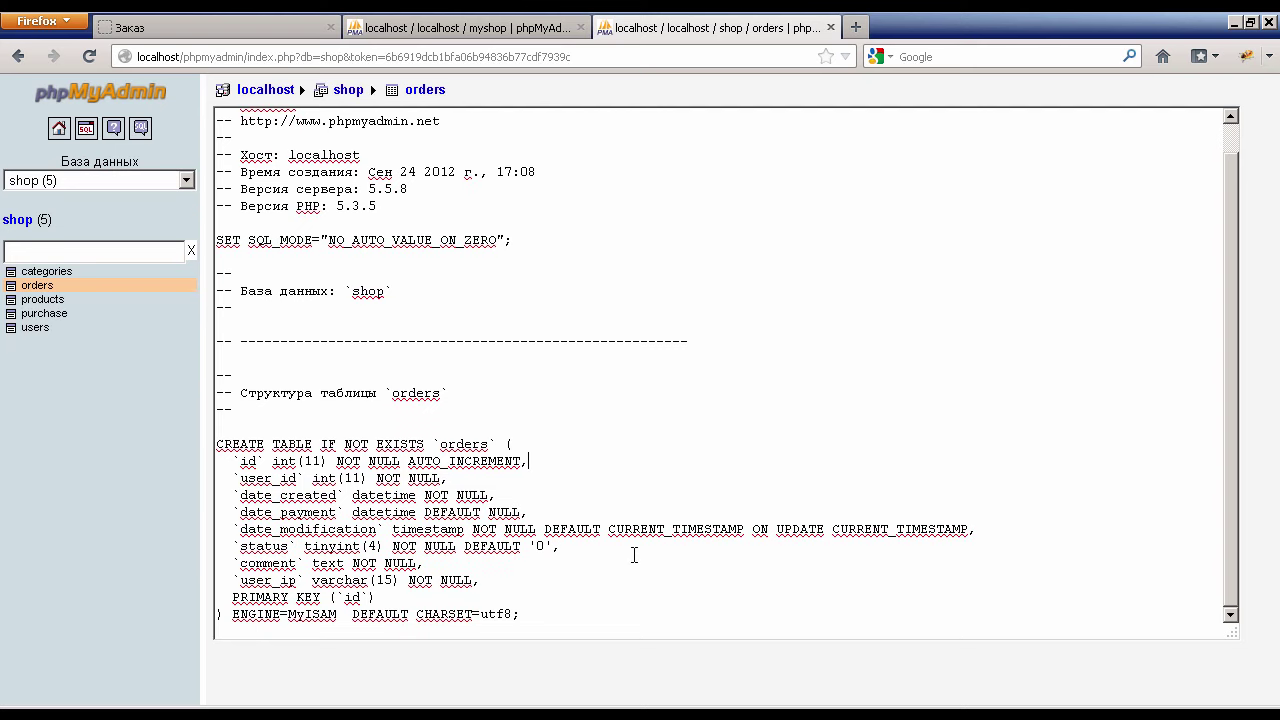
pyautogui.click(586, 612)
pyautogui.moveTo(510, 613); pyautogui.dragTo(207, 386)
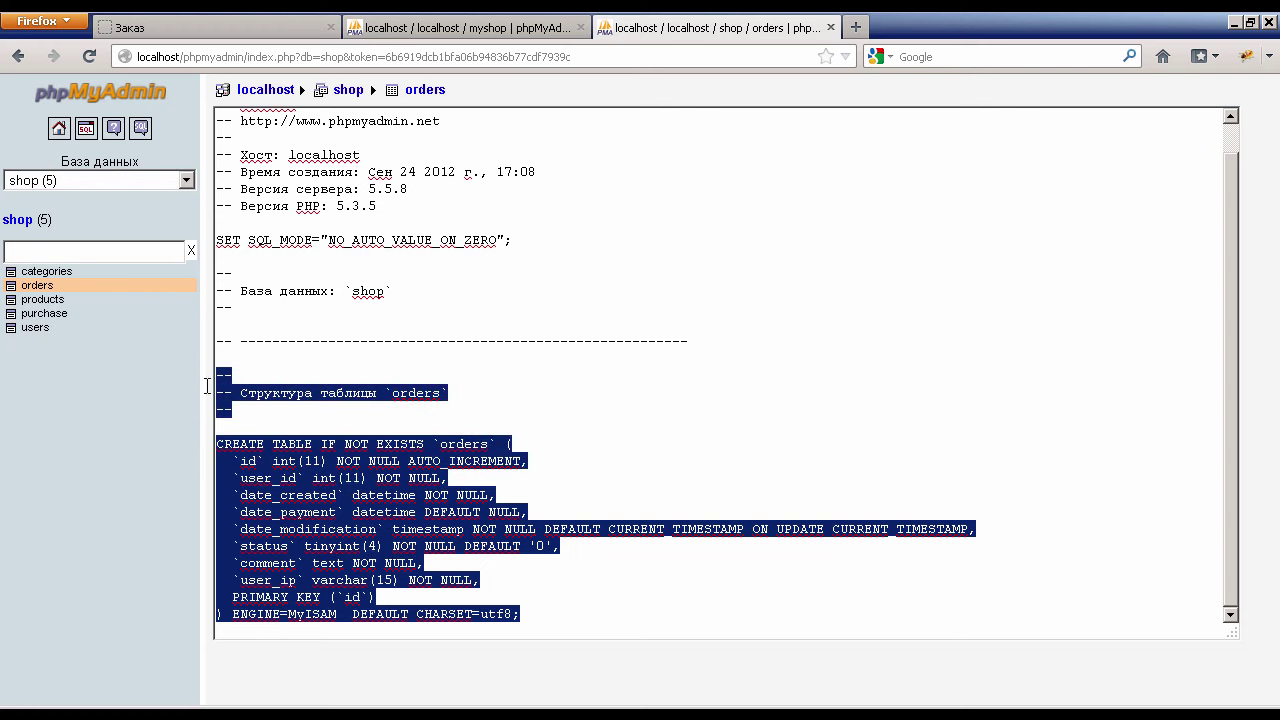
pyautogui.rightClick(307, 482)
pyautogui.click(379, 300)
# Paste the copied orders table SQL into a new SQL query for the myshop database.
pyautogui.click(477, 28)
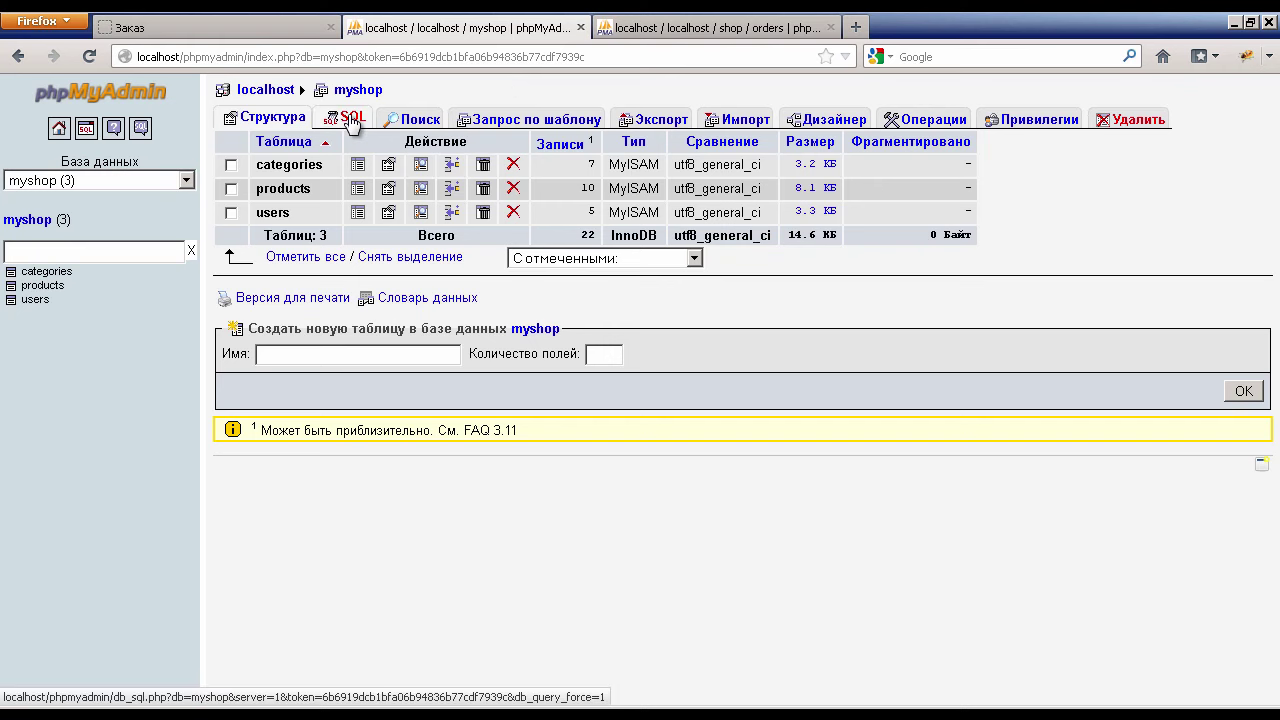
pyautogui.click(351, 120)
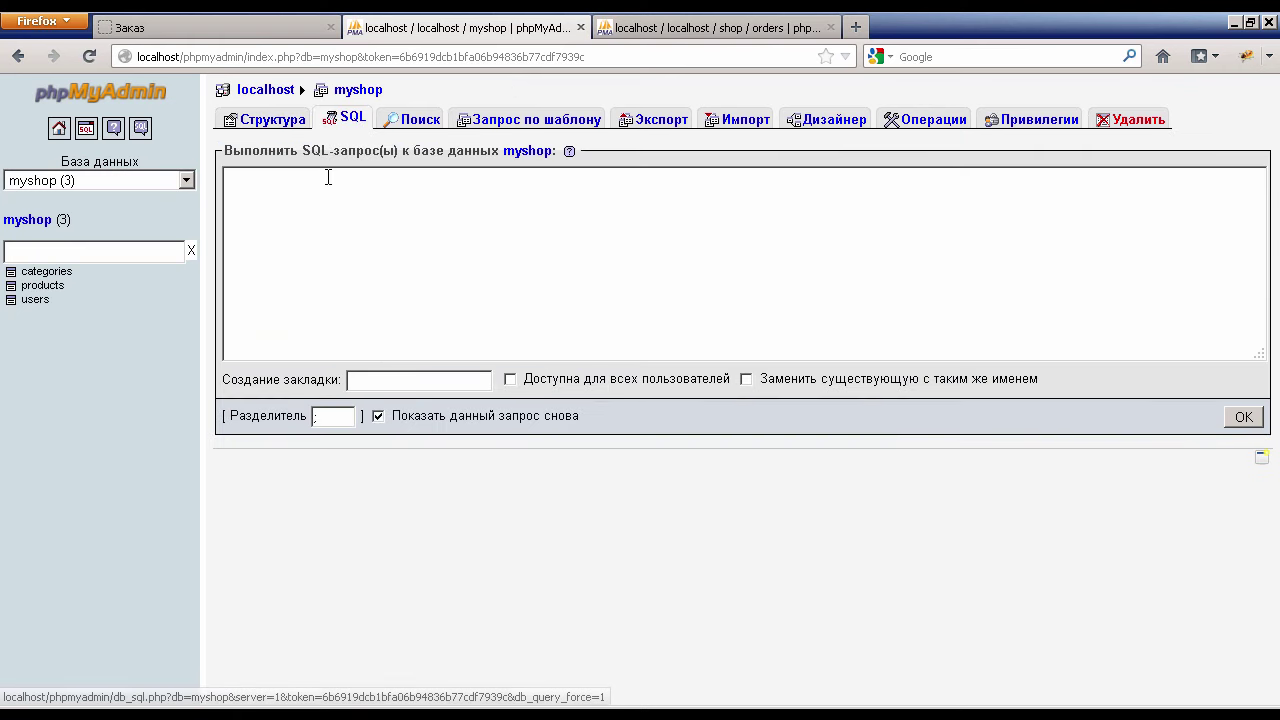
pyautogui.rightClick(285, 190)
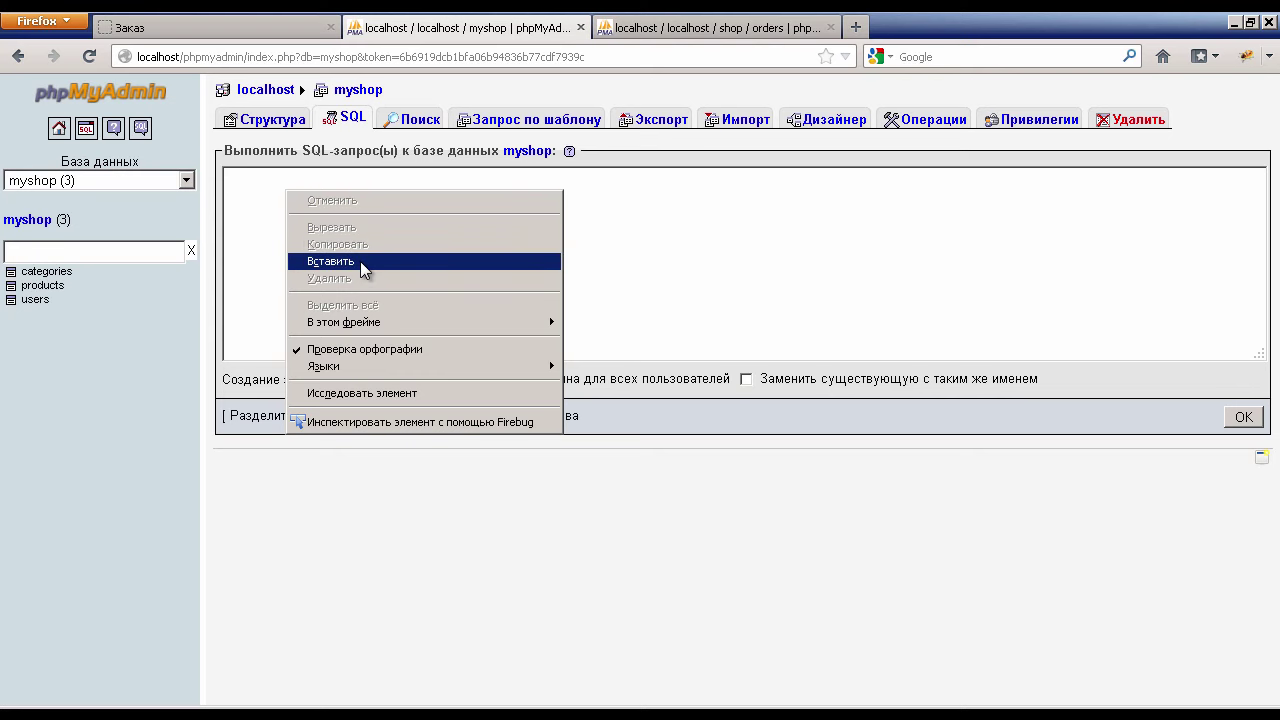
pyautogui.click(345, 261)
# Delete the comment lines above the CREATE TABLE statement so the query begins with CREATE TABLE.
pyautogui.click(300, 199)
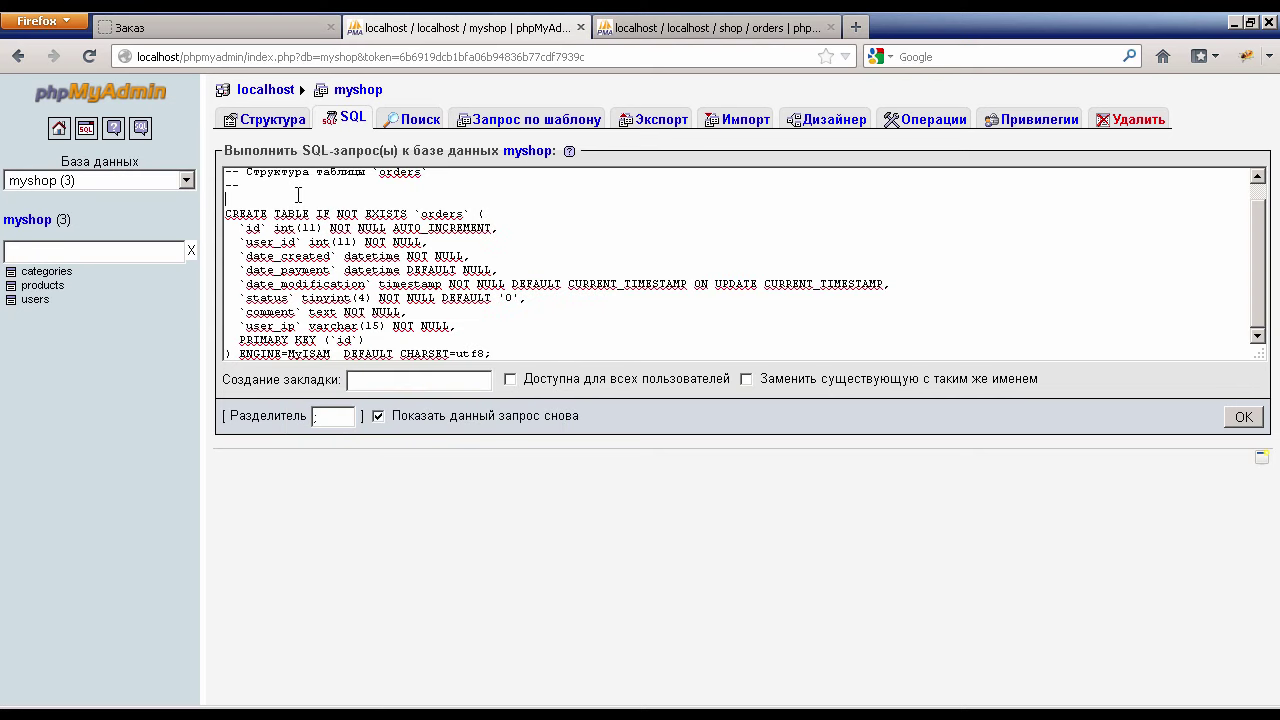
pyautogui.scroll(1, 320, 196)
pyautogui.hotkey('shift', 'Up')
pyautogui.hotkey('shift', 'Up')
pyautogui.hotkey('shift', 'Up')
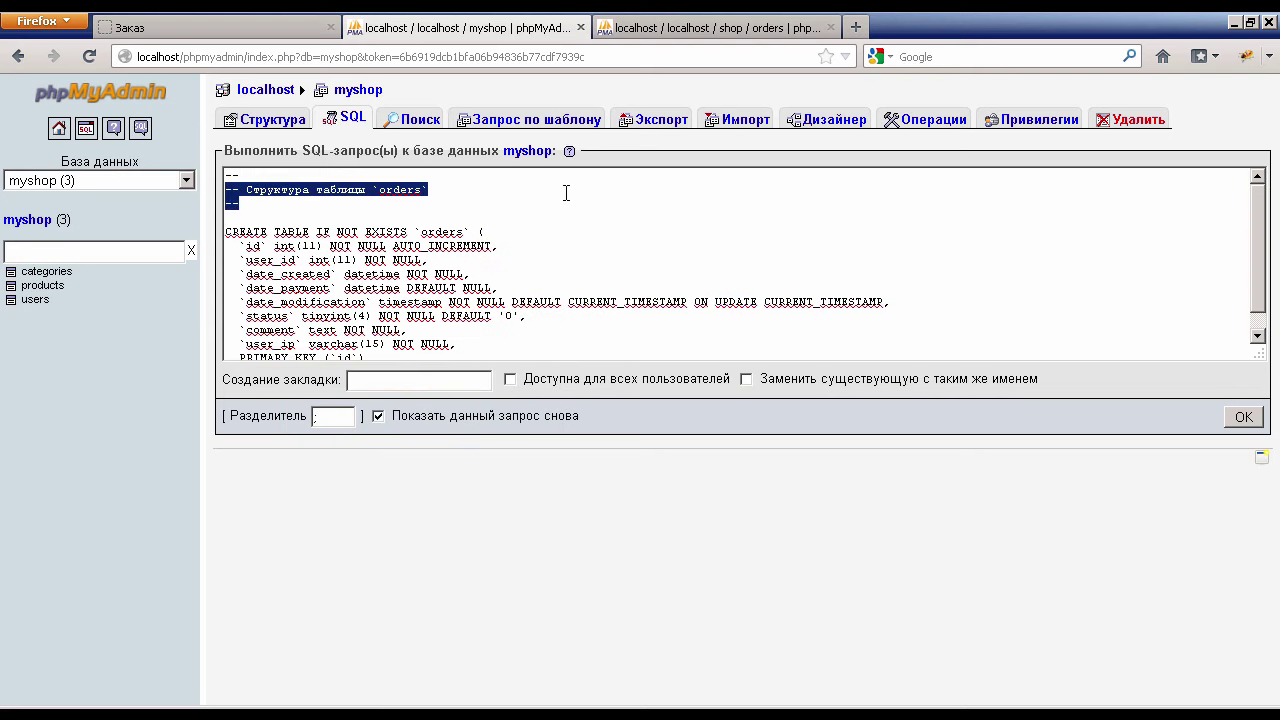
pyautogui.press('BackSpace')
pyautogui.press('BackSpace')
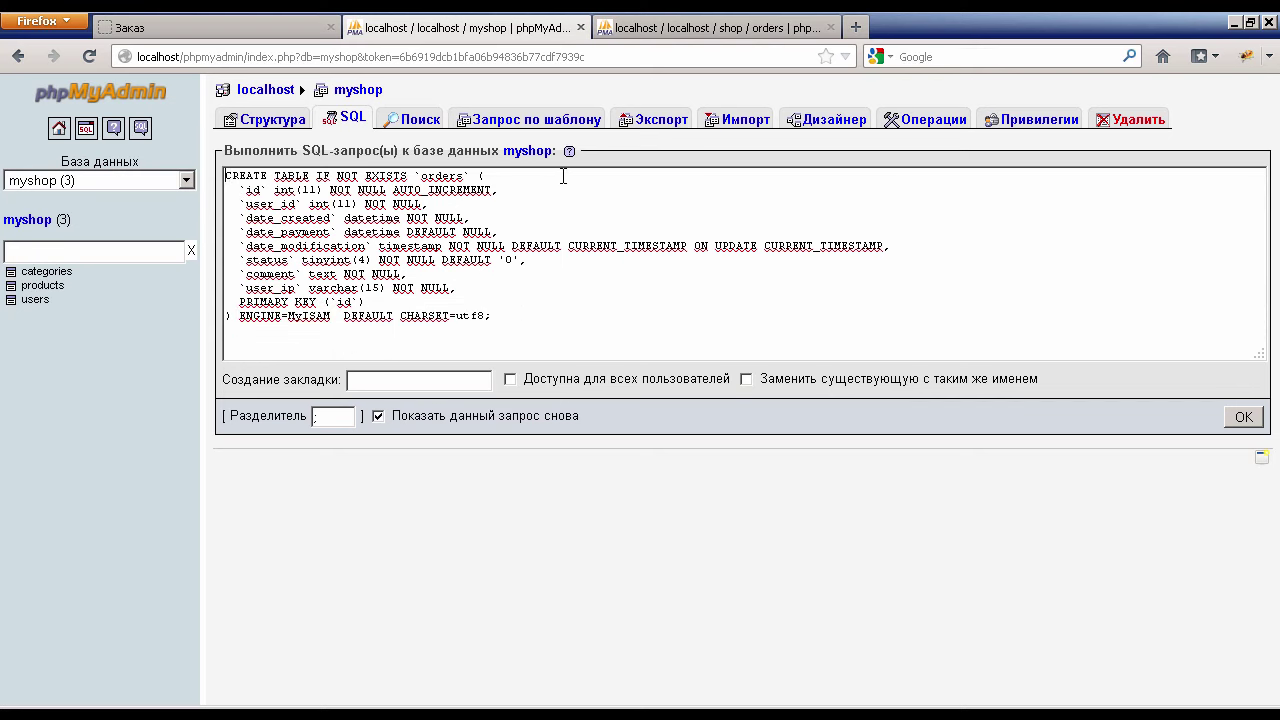
# Review the id, user_id and date_payment field definitions in the orders CREATE TABLE query.
pyautogui.click(563, 176)
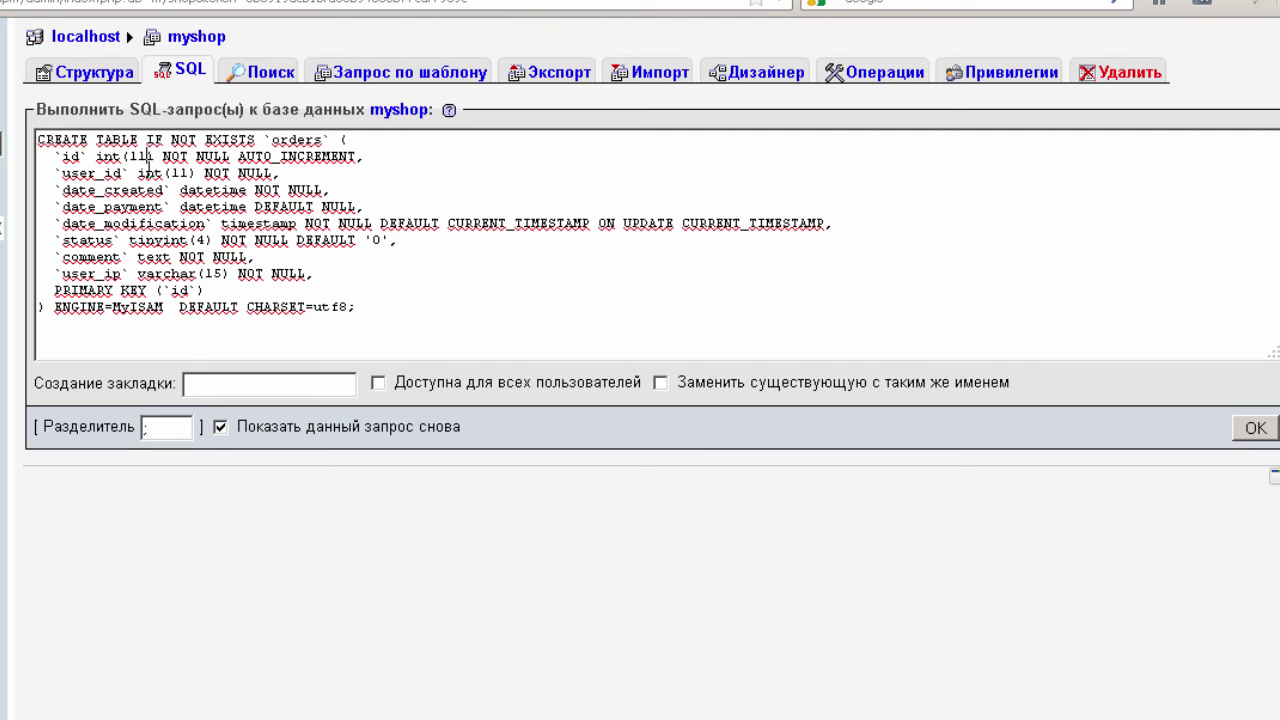
pyautogui.click(213, 158)
pyautogui.click(97, 175)
pyautogui.click(283, 175)
pyautogui.click(349, 206)
# Examine the date_modification definition, including its timestamp type, its CURRENT_TIMESTAMP default and its ON UPDATE clause.
pyautogui.moveTo(221, 222); pyautogui.dragTo(877, 220)
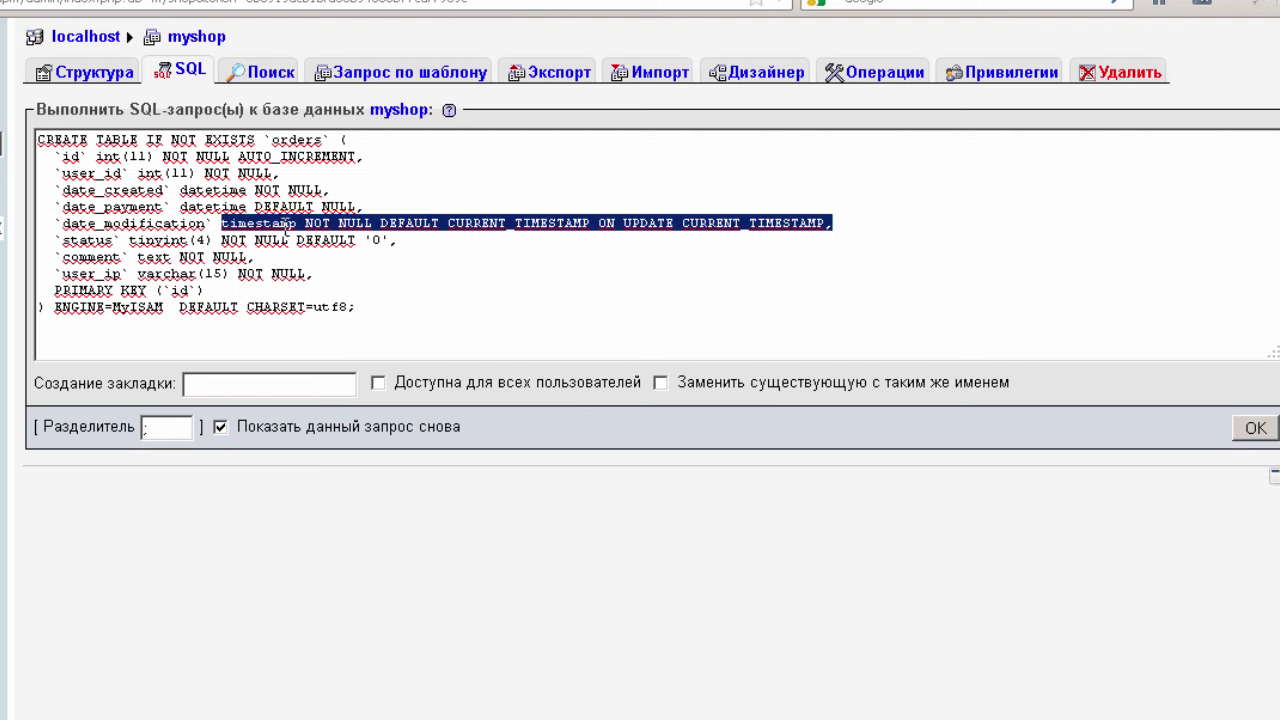
pyautogui.doubleClick(400, 224)
pyautogui.click(447, 224)
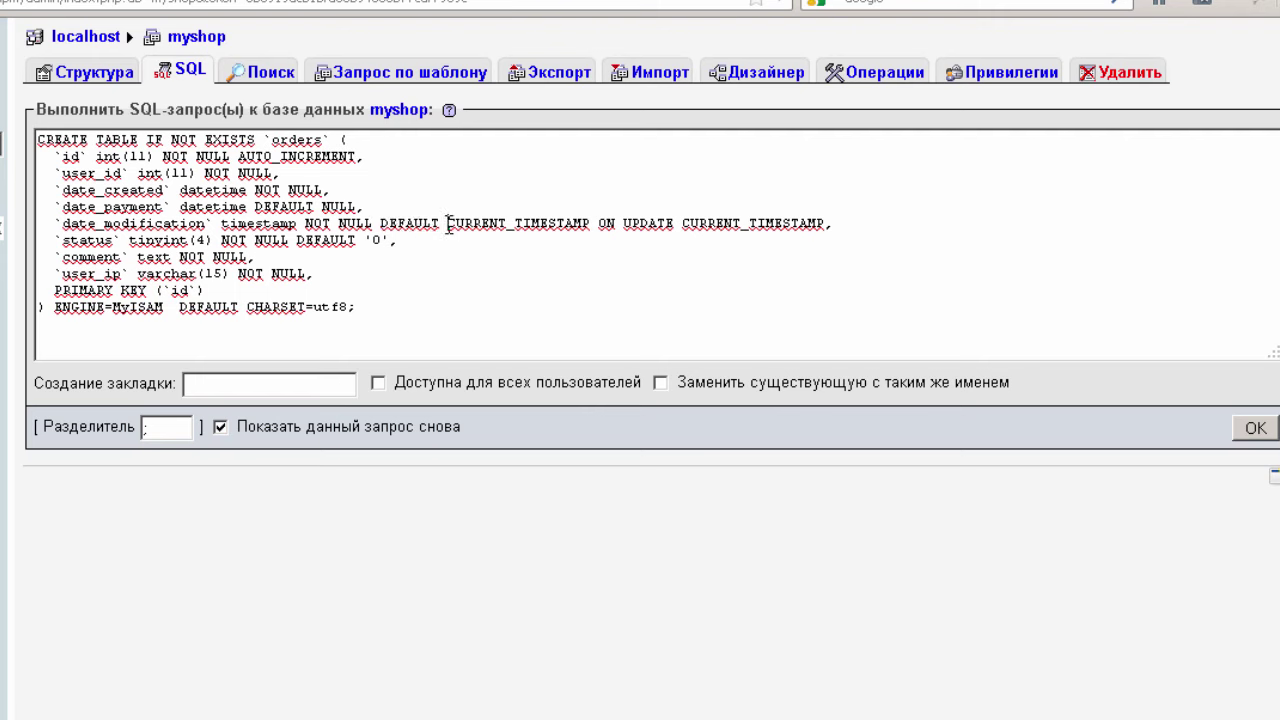
pyautogui.moveTo(447, 224); pyautogui.dragTo(593, 225)
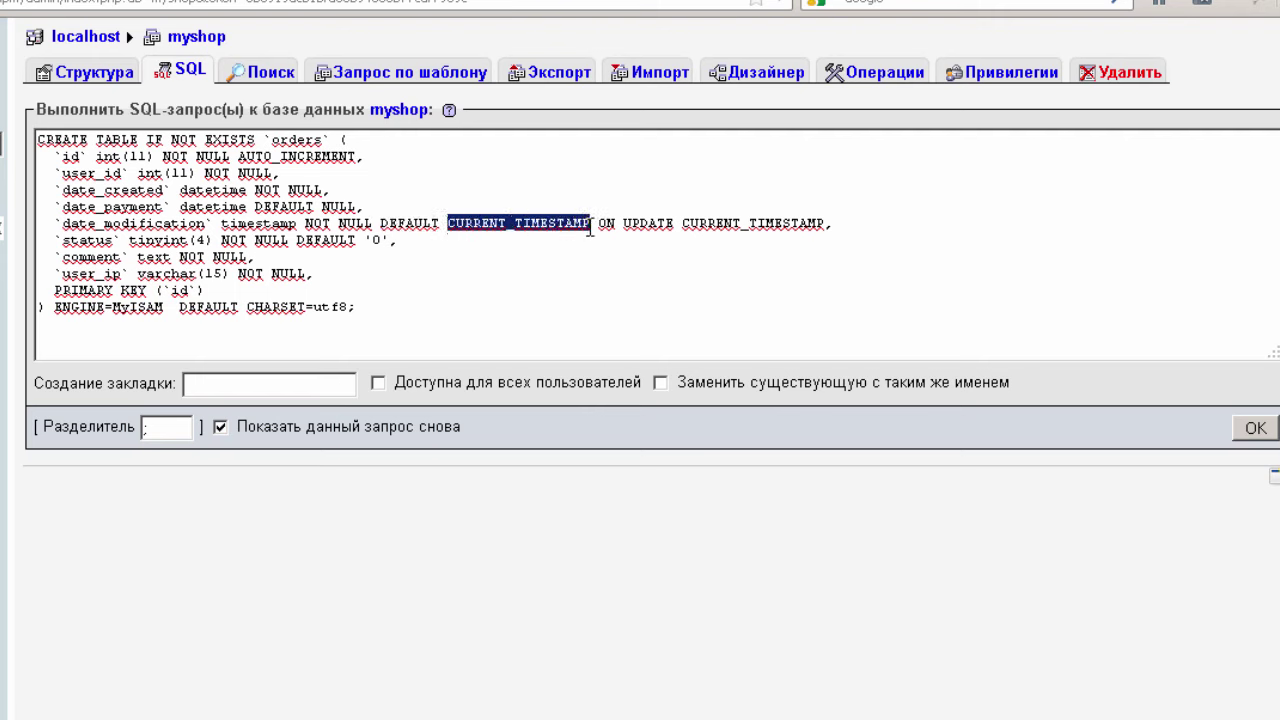
pyautogui.click(667, 222)
pyautogui.moveTo(679, 223); pyautogui.dragTo(818, 224)
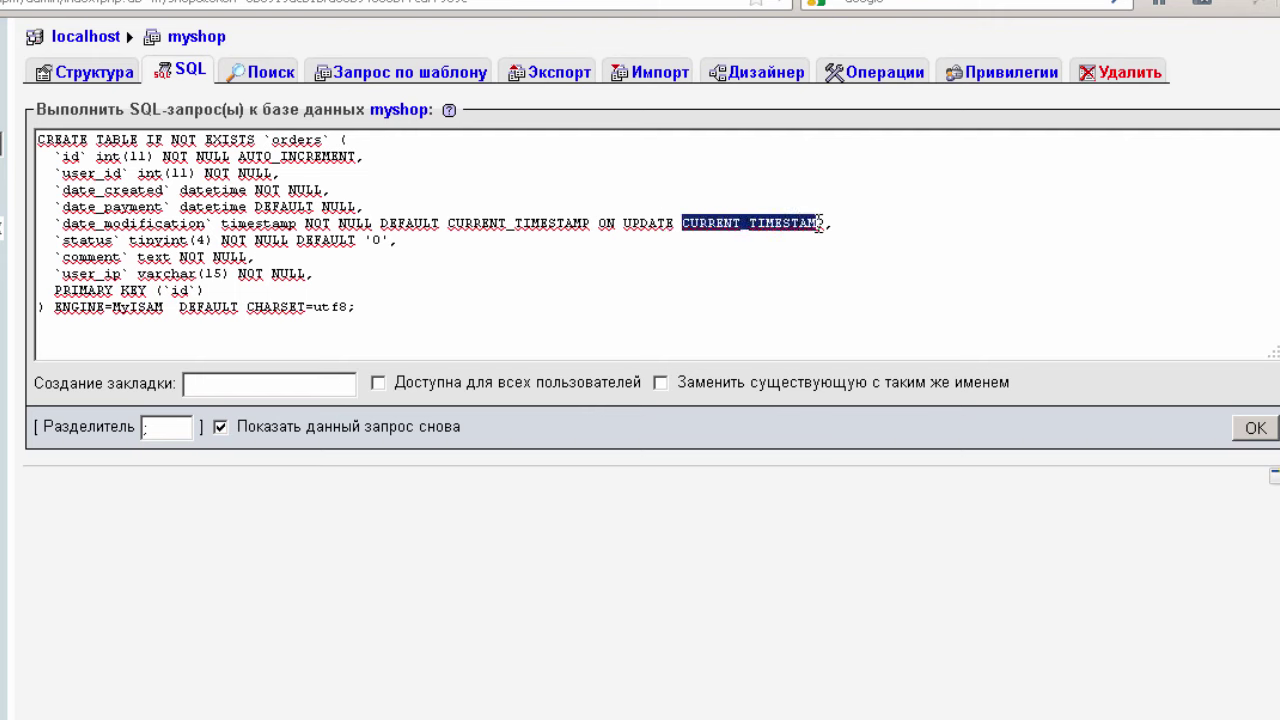
pyautogui.click(744, 246)
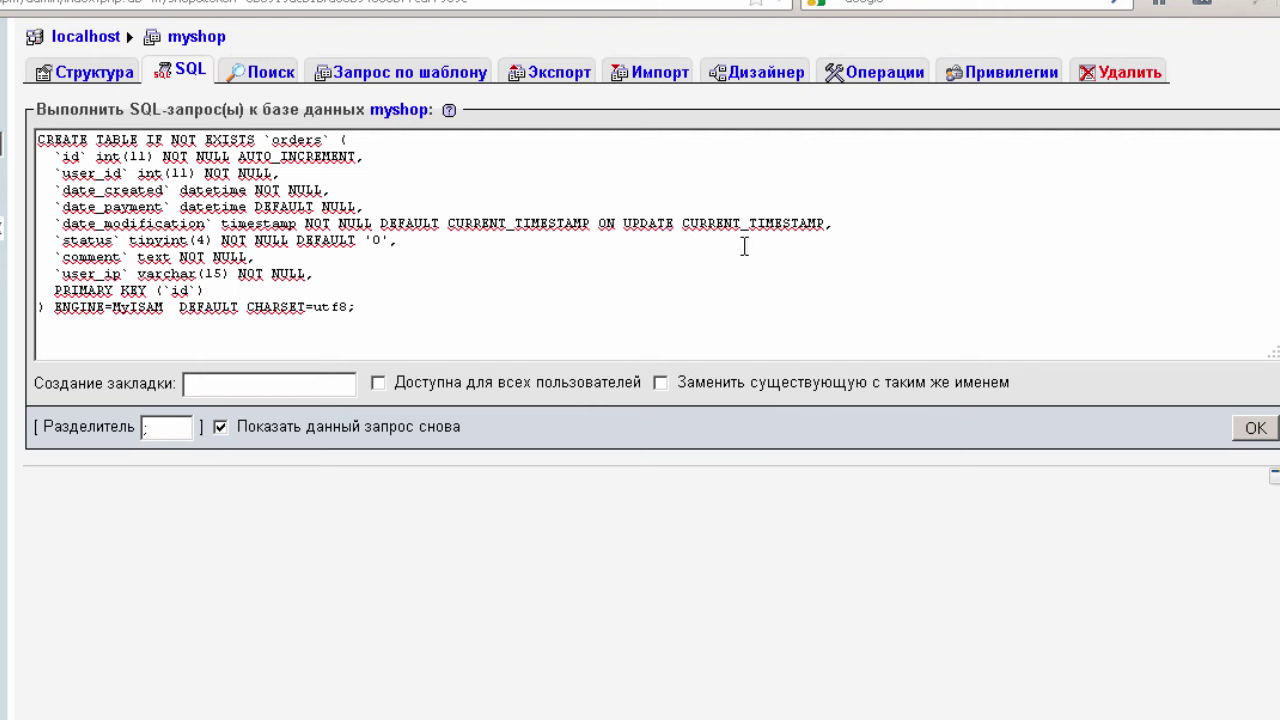
pyautogui.click(776, 224)
pyautogui.click(175, 224)
pyautogui.moveTo(63, 224); pyautogui.dragTo(205, 229)
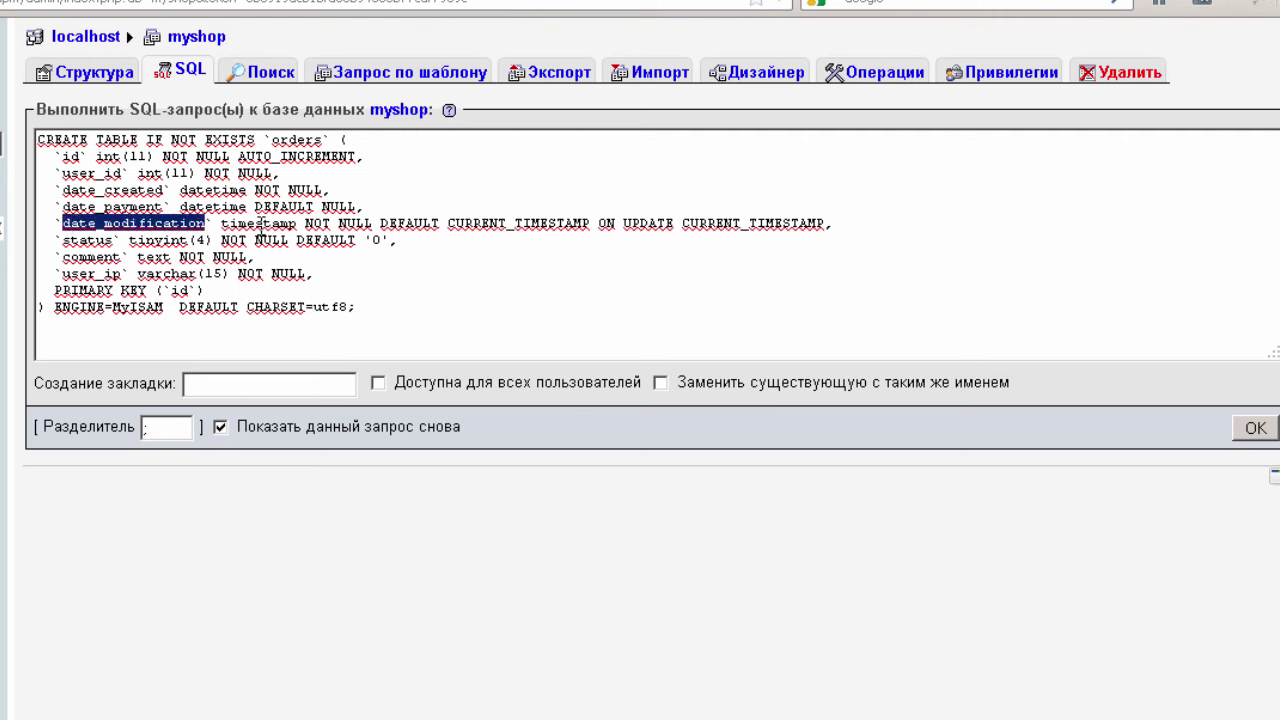